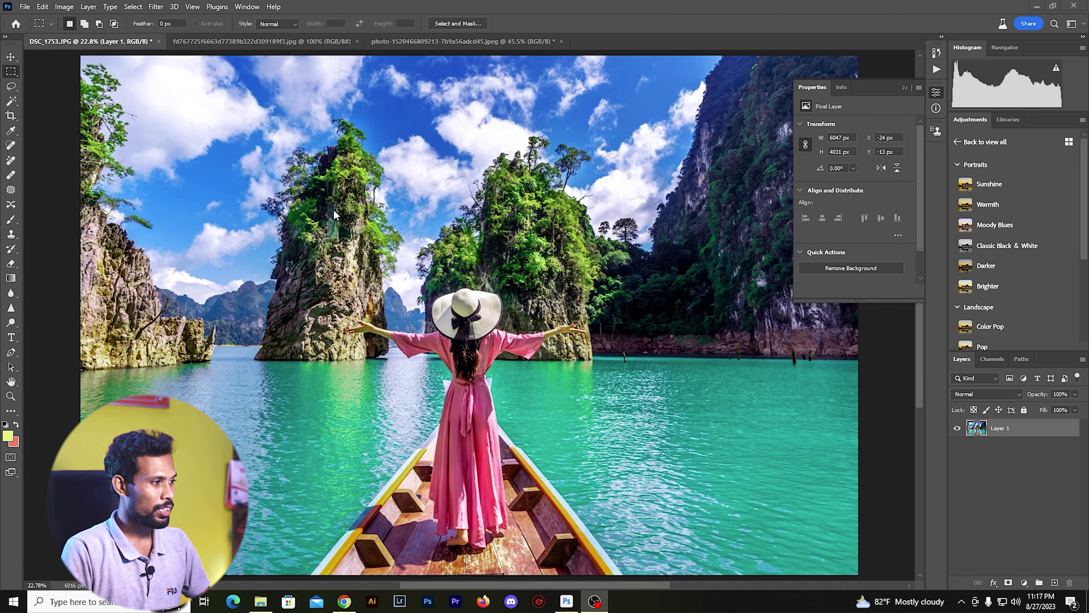
- Browse the open forest, boat and city street photo documents
click(253, 41)
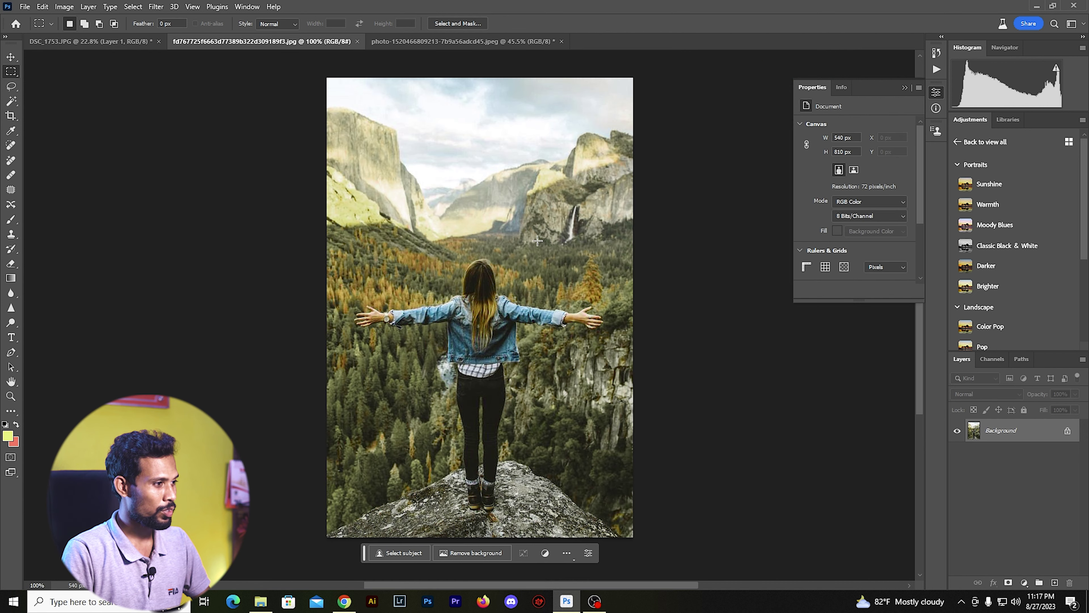
click(117, 38)
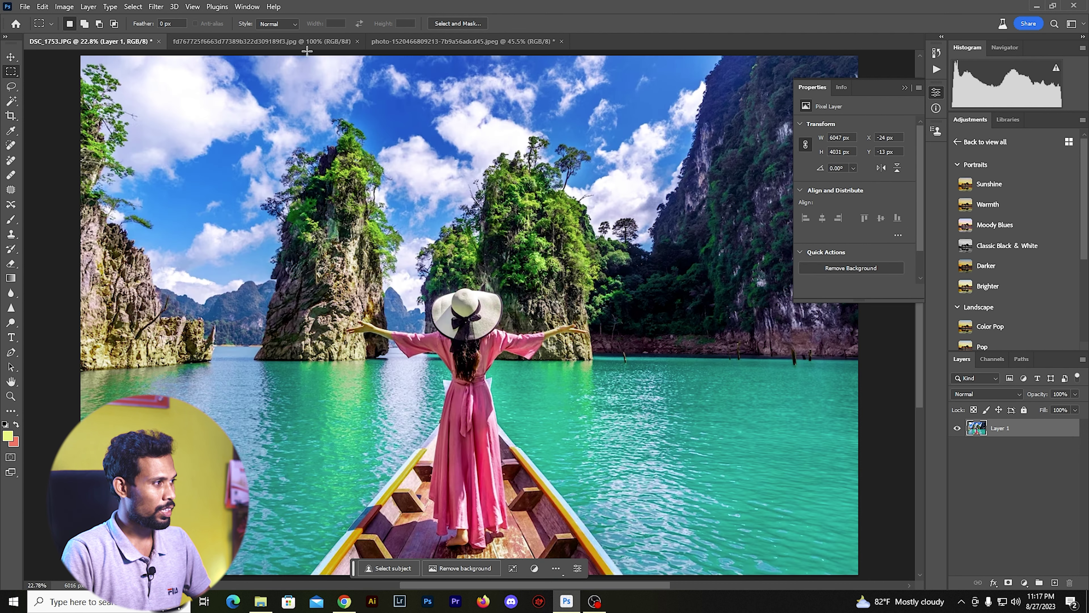
click(289, 40)
click(484, 40)
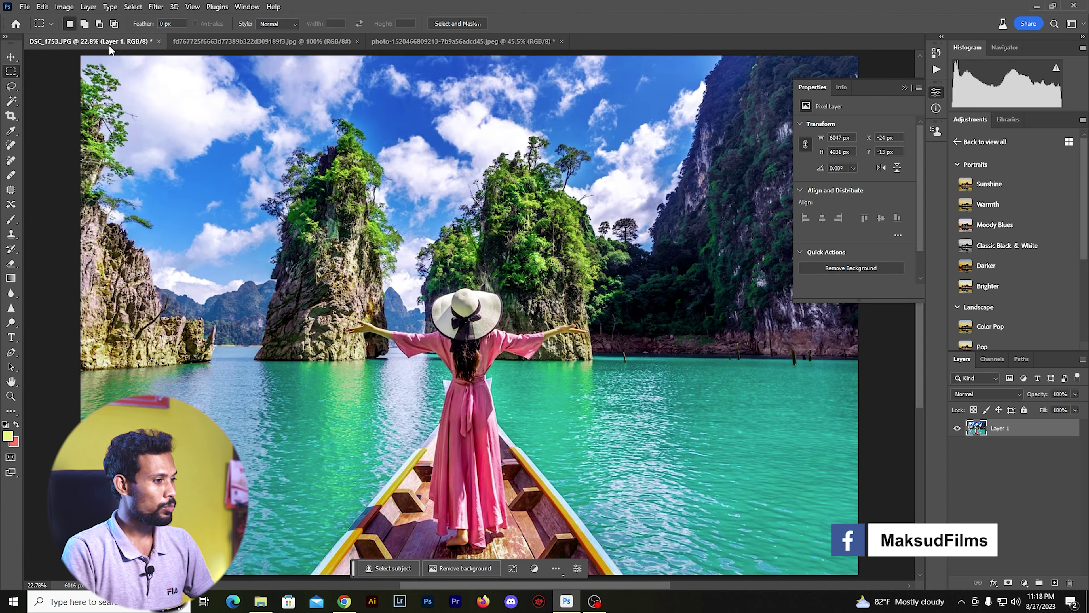
scroll(540, 253, down, 2)
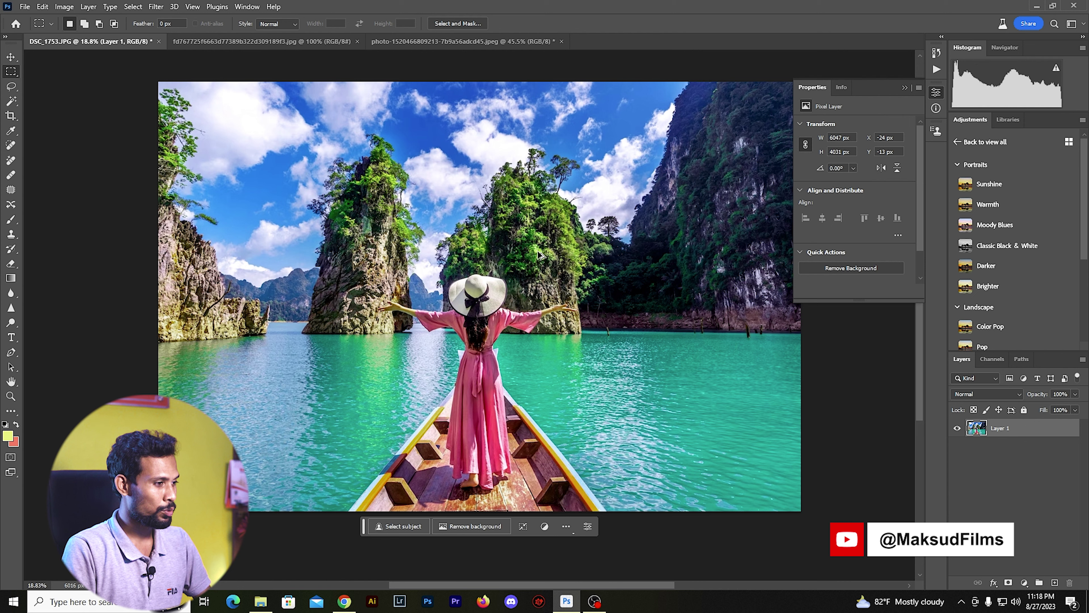
scroll(539, 254, up, 1)
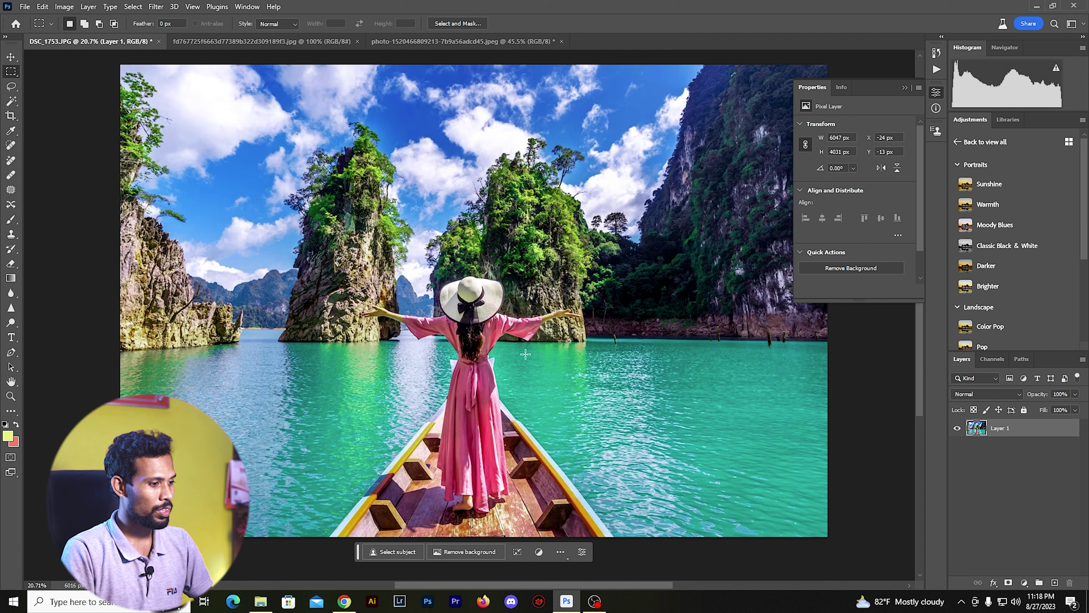
mouse_move(567, 600)
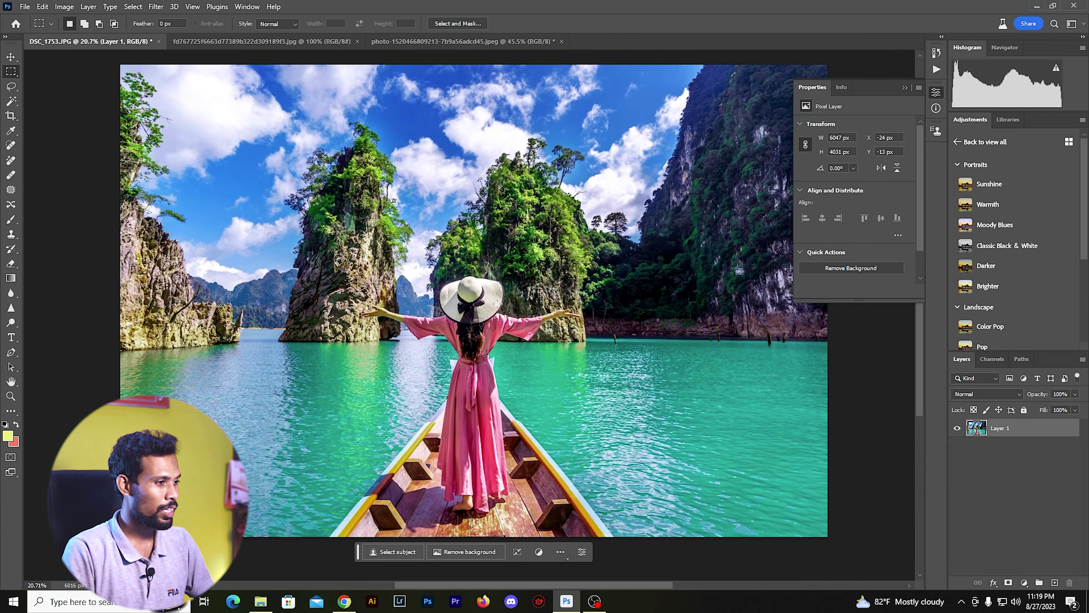
scroll(496, 303, up, 1)
scroll(505, 357, down, 2)
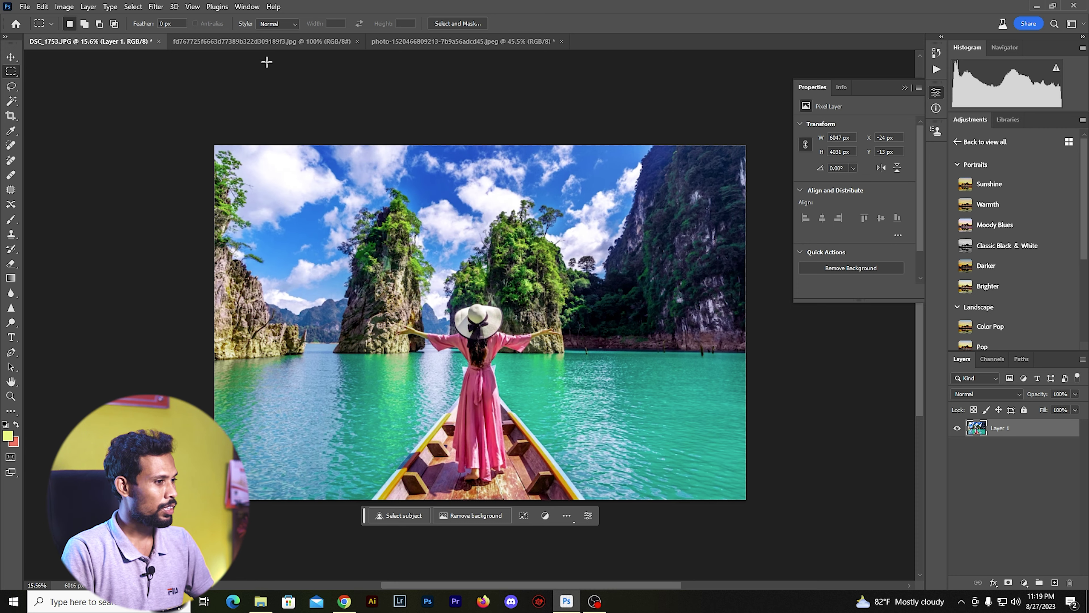
scroll(513, 315, up, 1)
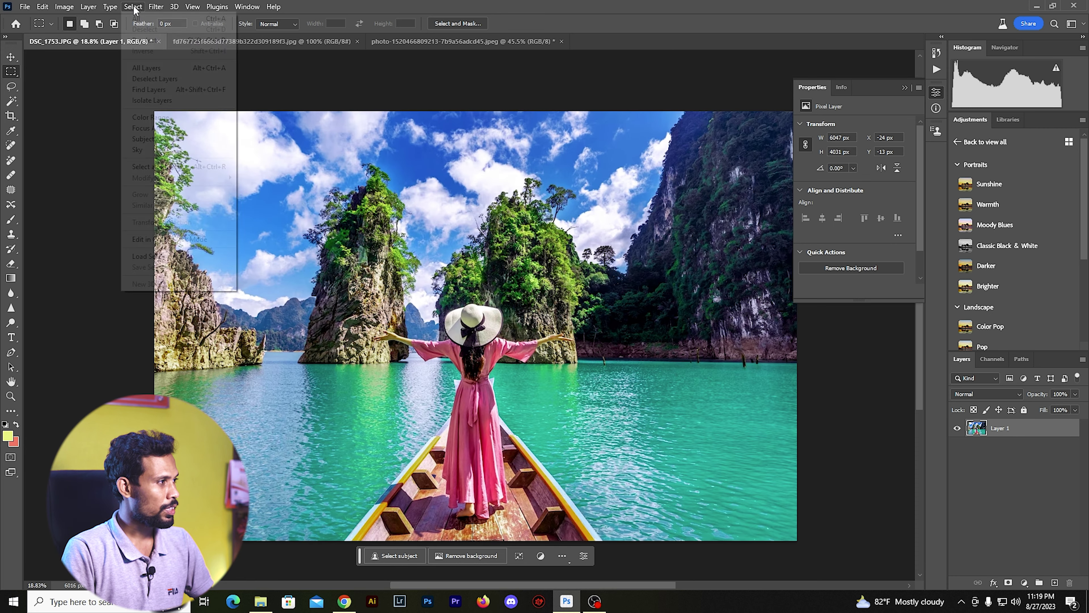
- Select the woman as the subject and run Generative Fill with the prompt 'remove'
click(133, 7)
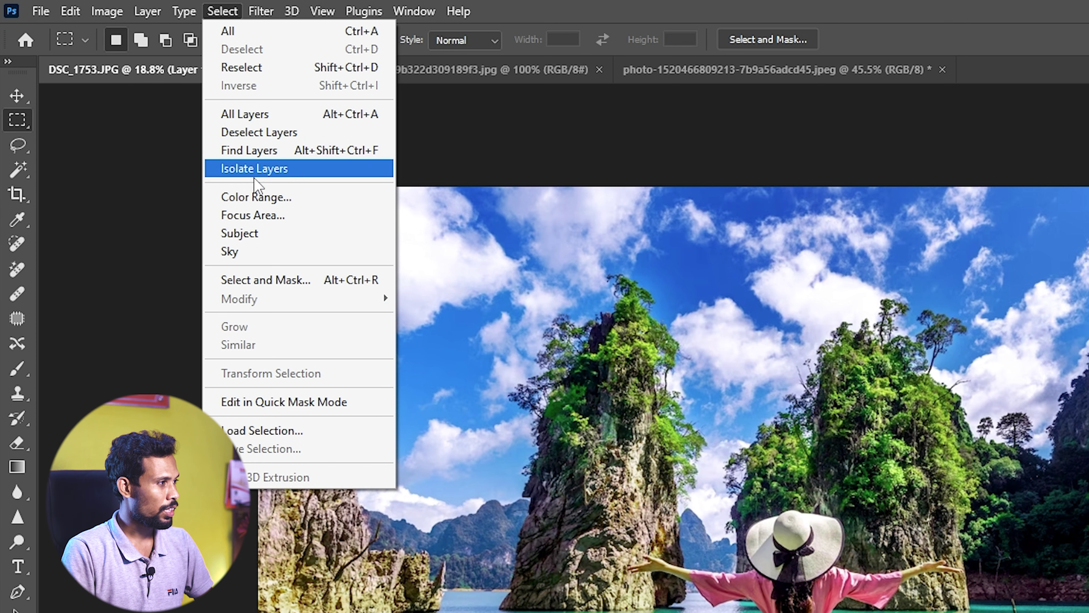
click(266, 234)
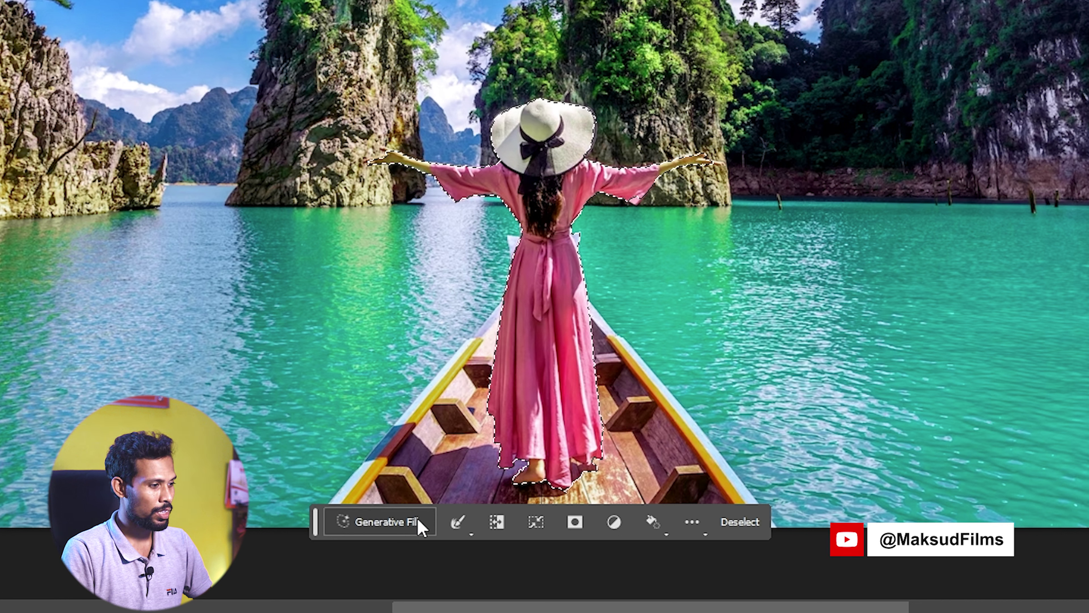
click(400, 524)
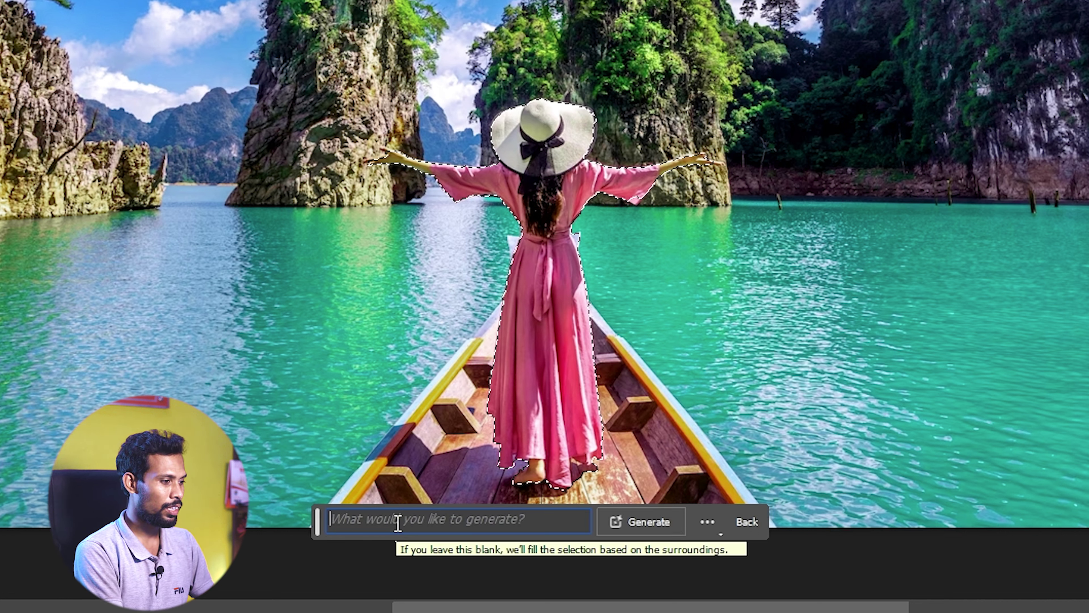
text(remove)
key(Escape)
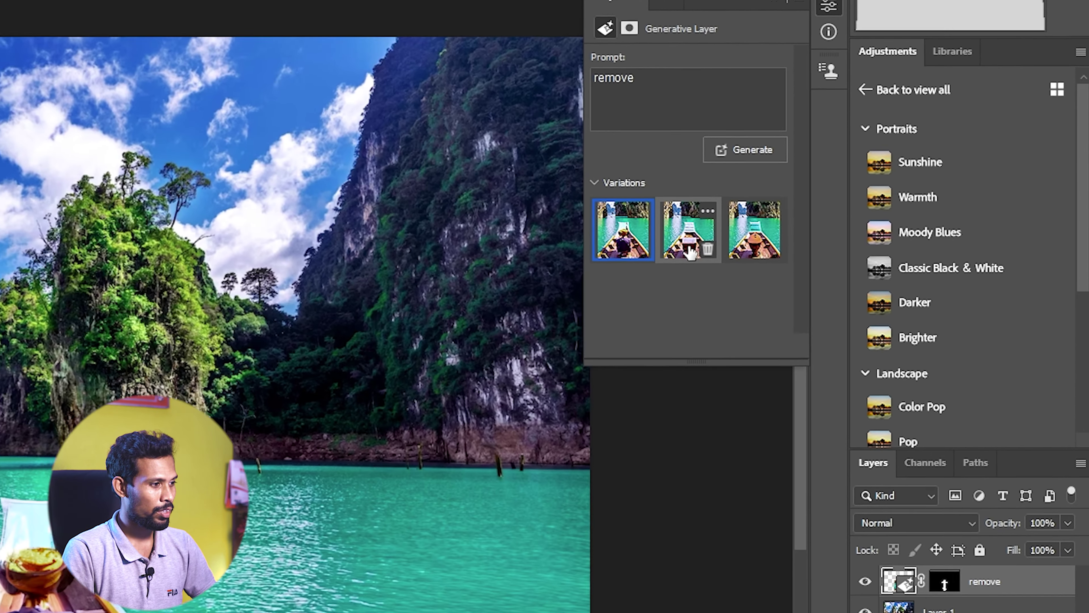
- Compare the three removal variations in the Properties panel
click(855, 235)
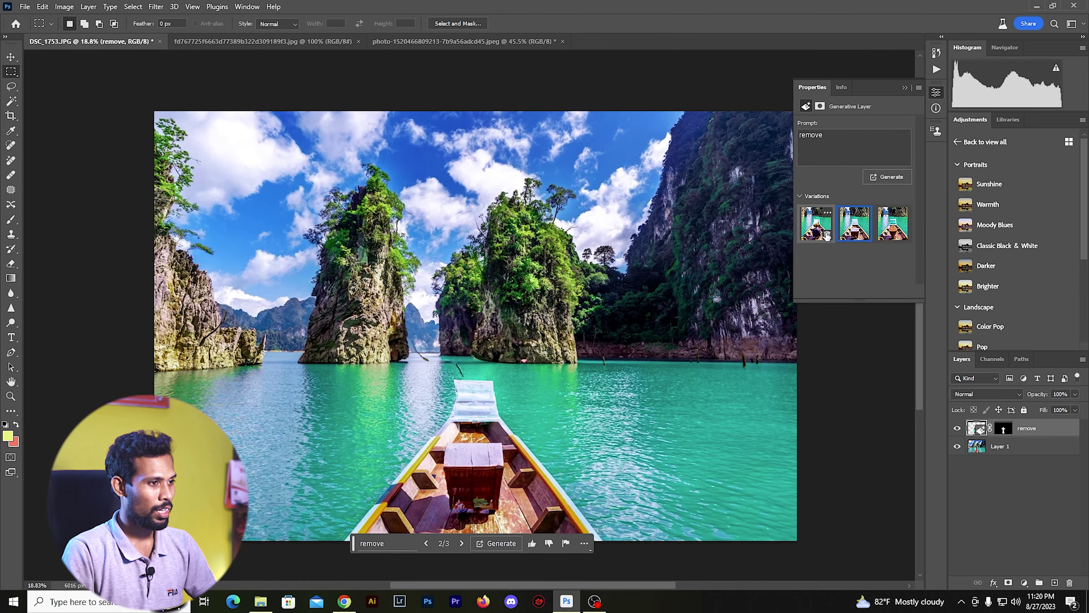
click(622, 241)
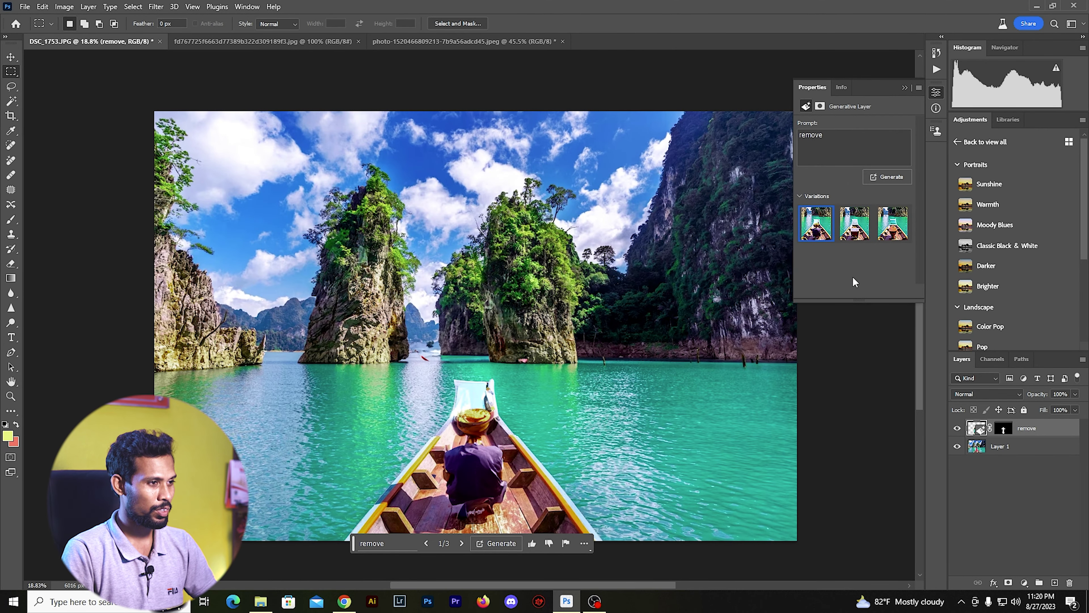
click(850, 225)
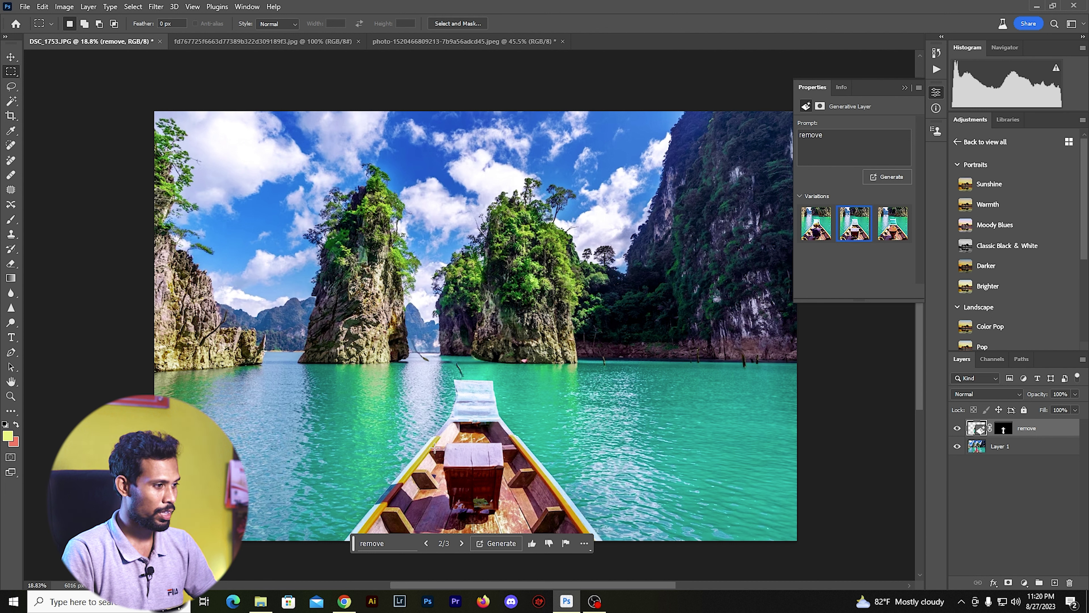
click(891, 233)
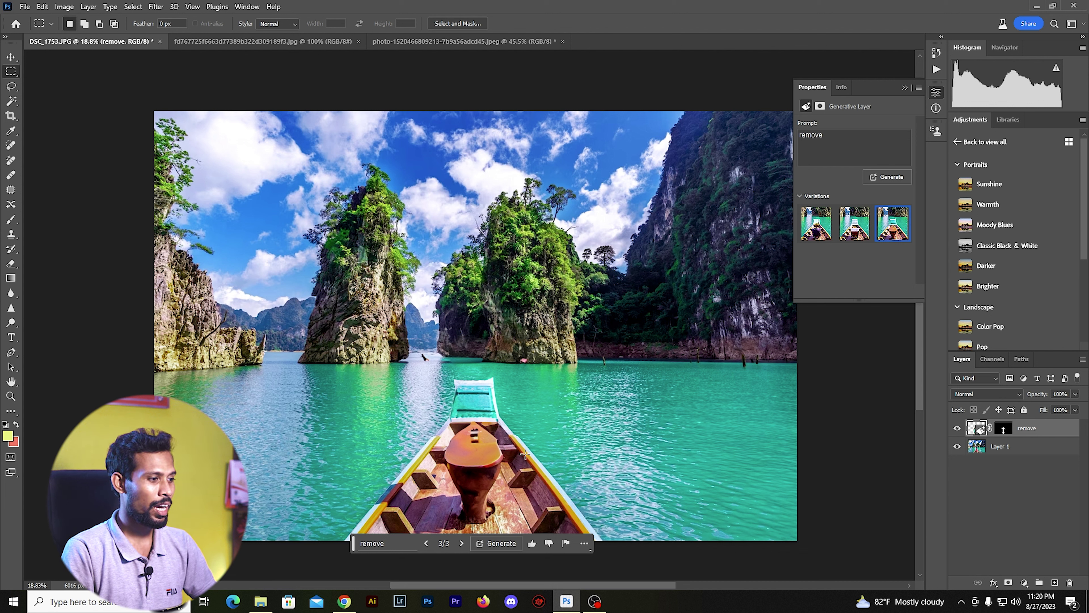
- Generate three more removal variations and settle on the first one
click(407, 549)
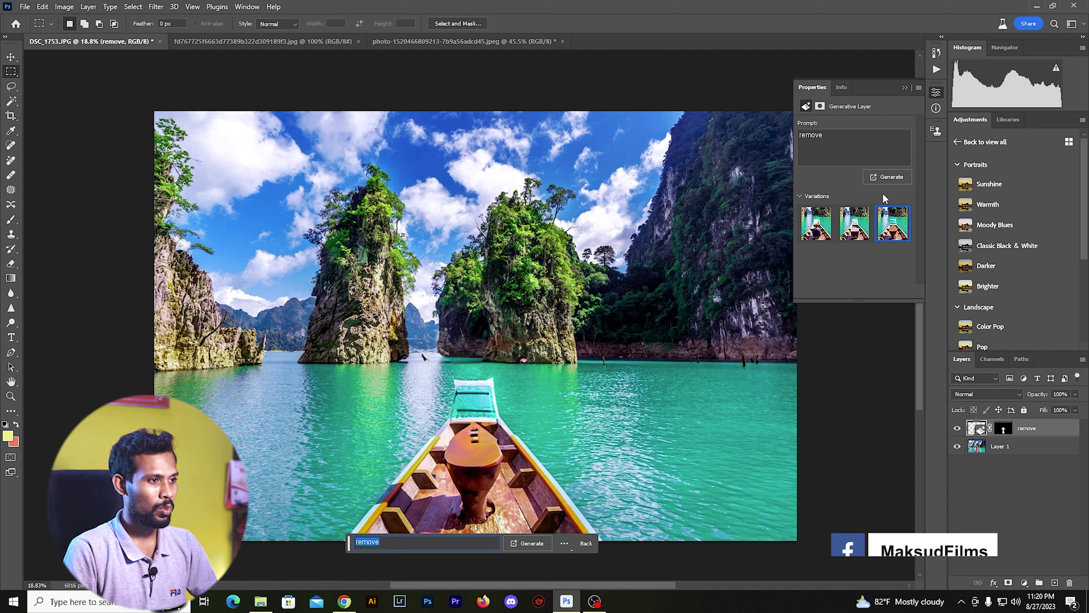
click(888, 179)
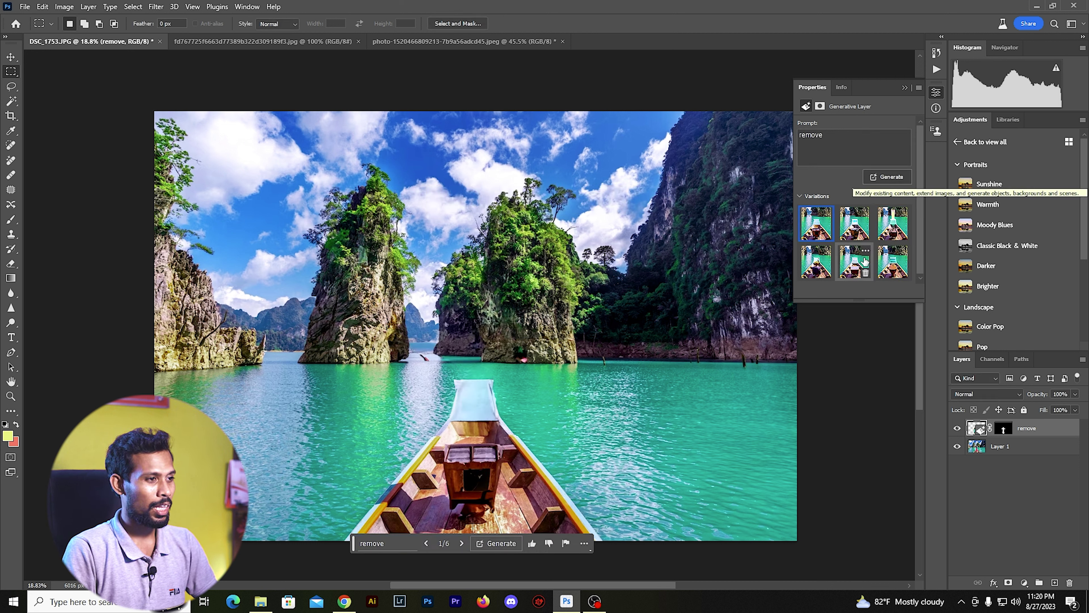
click(850, 230)
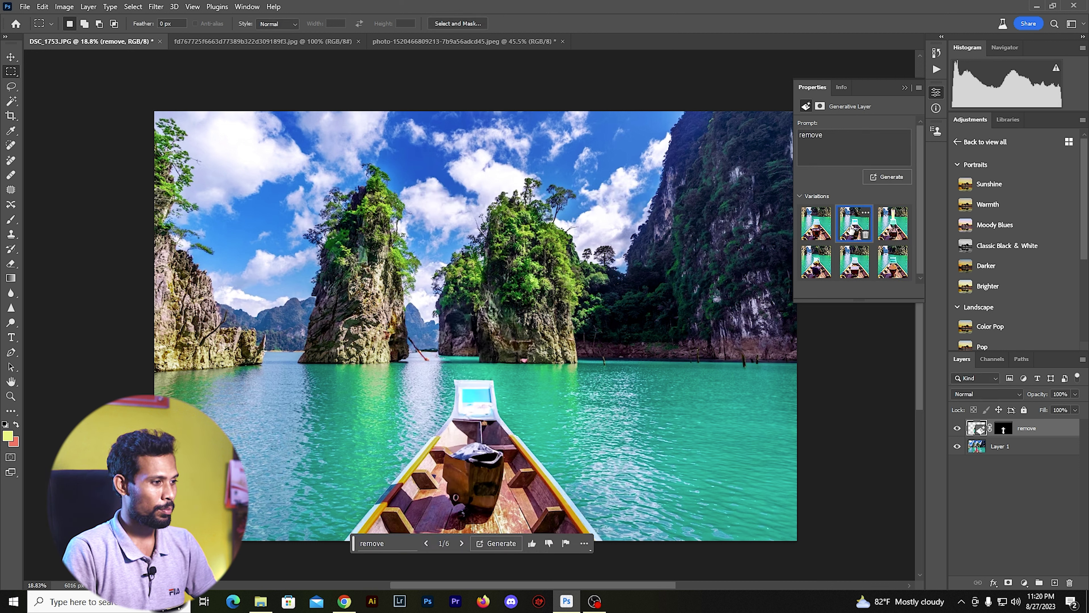
click(886, 228)
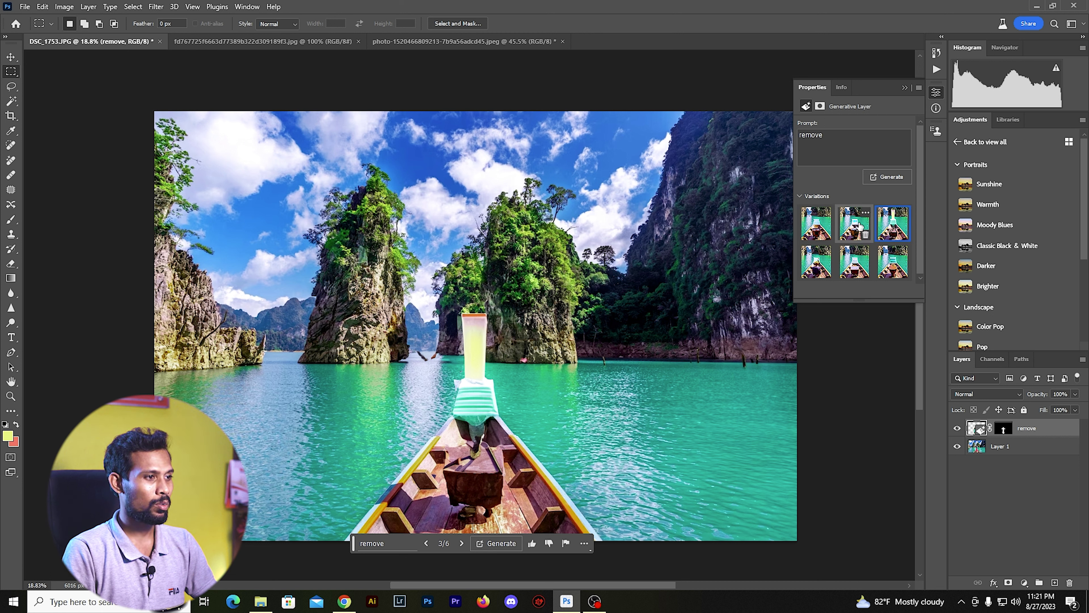
click(810, 226)
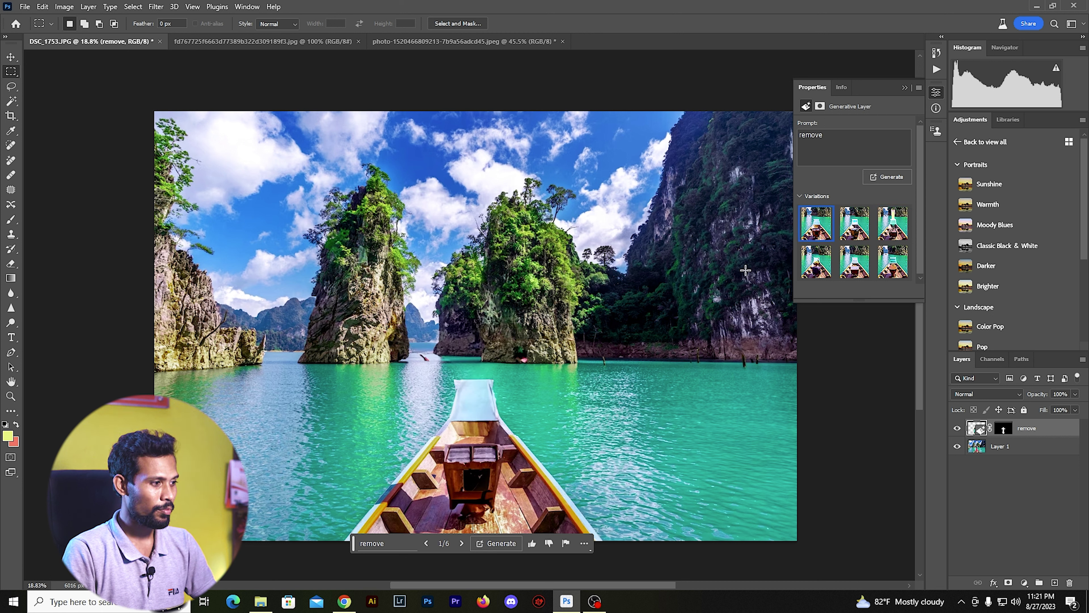
scroll(486, 467, up, 3)
scroll(515, 455, down, 4)
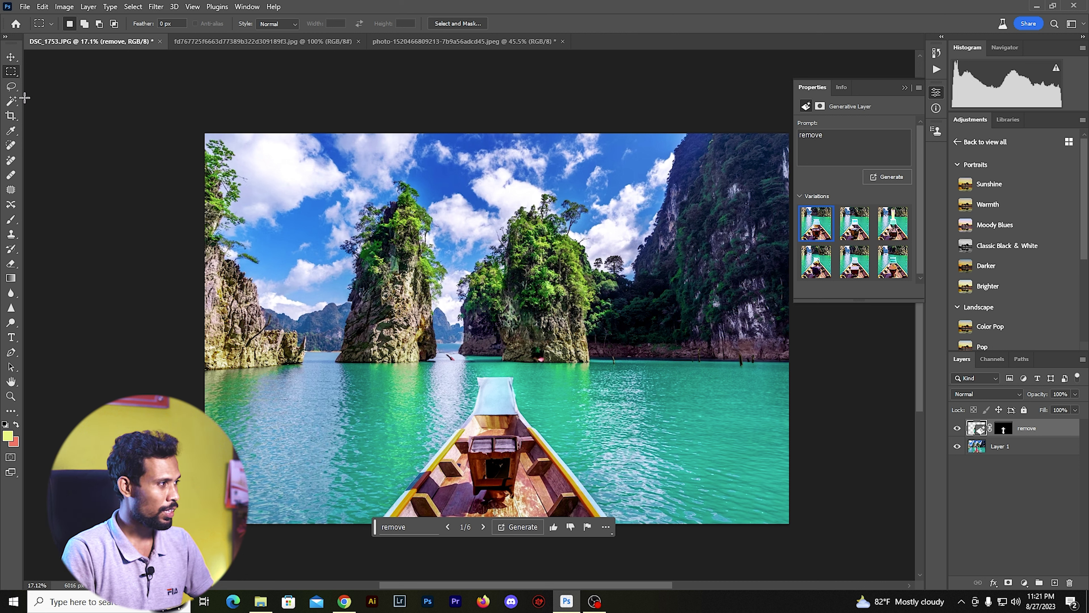
- Lasso the water left of the boat and generate a 'fishing boat' there
click(11, 86)
mouse_move(391, 395)
mouse_down()
mouse_move(343, 377)
mouse_move(360, 499)
mouse_move(414, 399)
mouse_up()
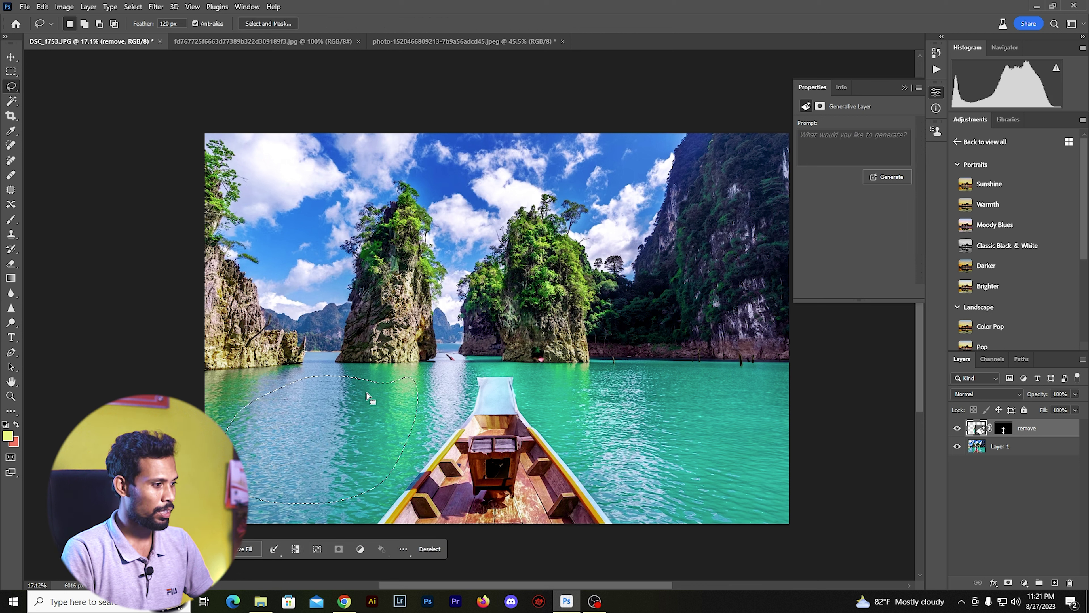
click(246, 549)
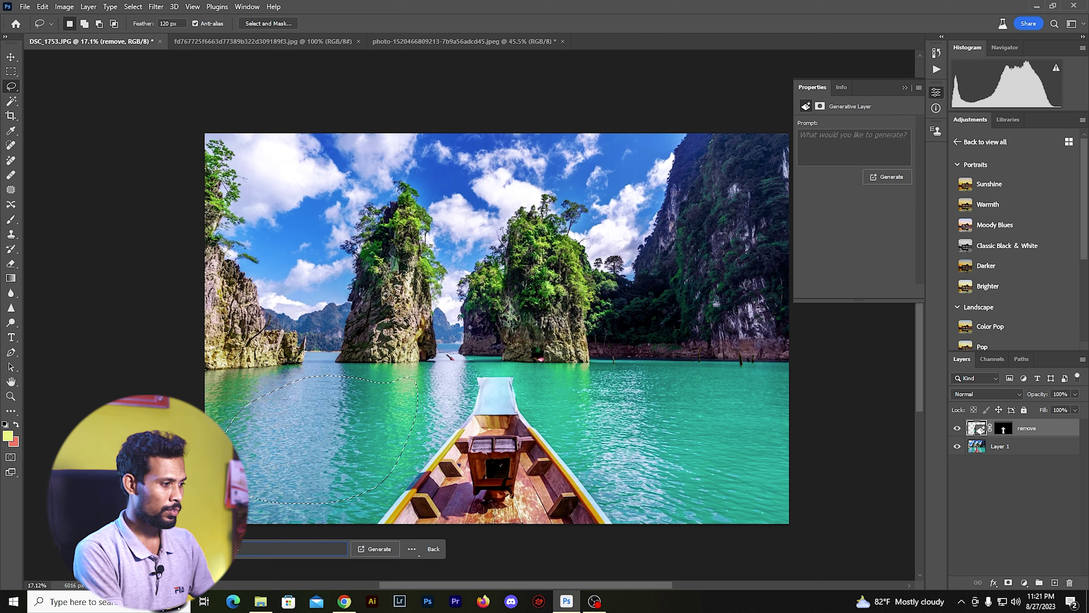
text(fishing boat)
key(Return)
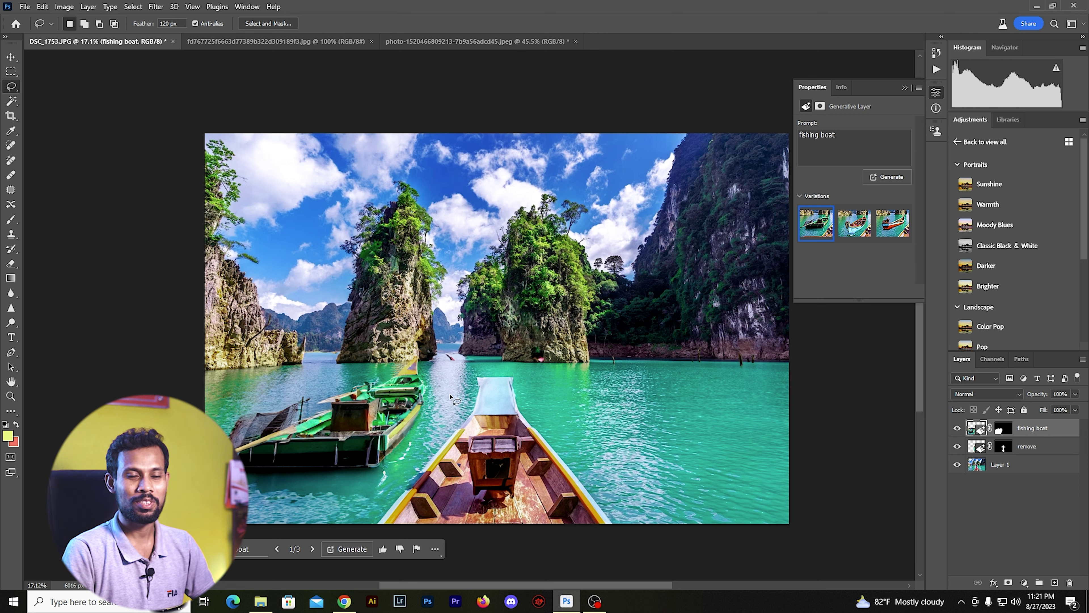
- Compare the fishing boat variations, keep the third, and also select the remove layer
click(855, 225)
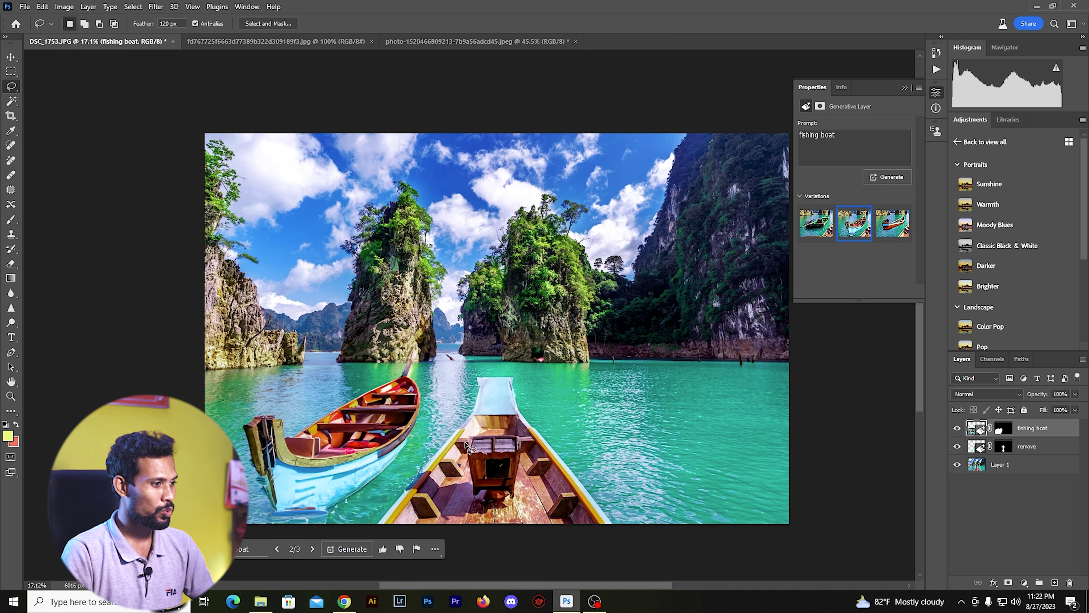
click(895, 235)
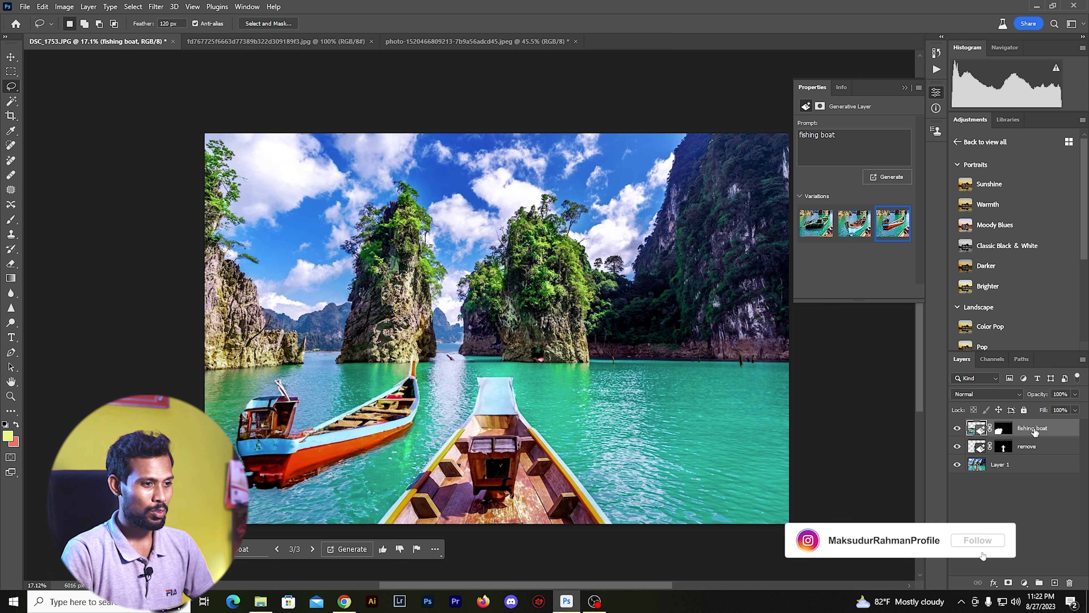
shift+click(1031, 447)
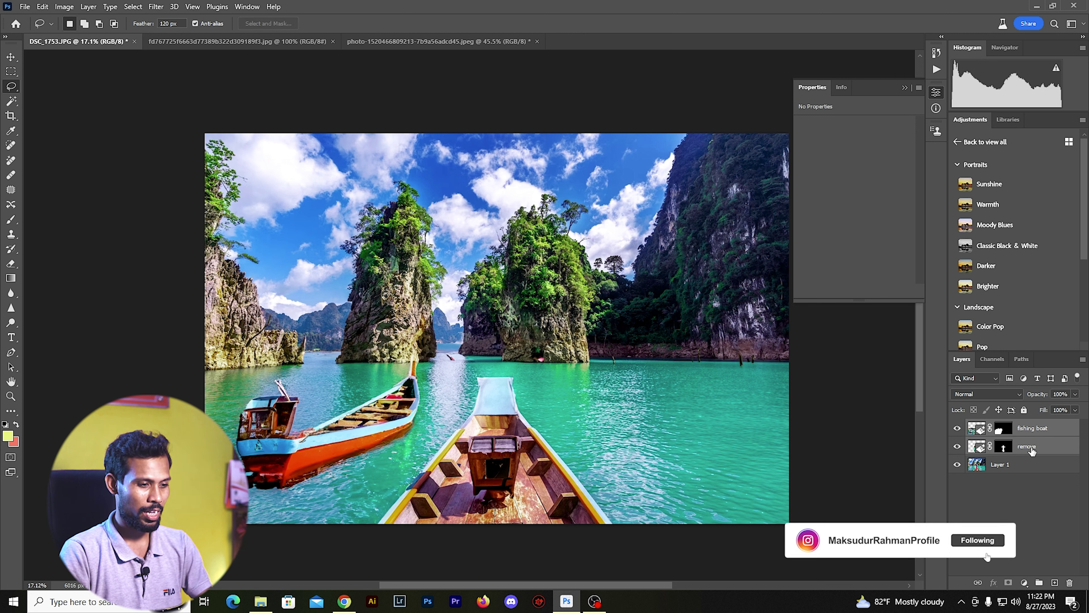
- Delete the fishing boat and remove layers, then lasso the left water again
drag(1030, 447, 1069, 582)
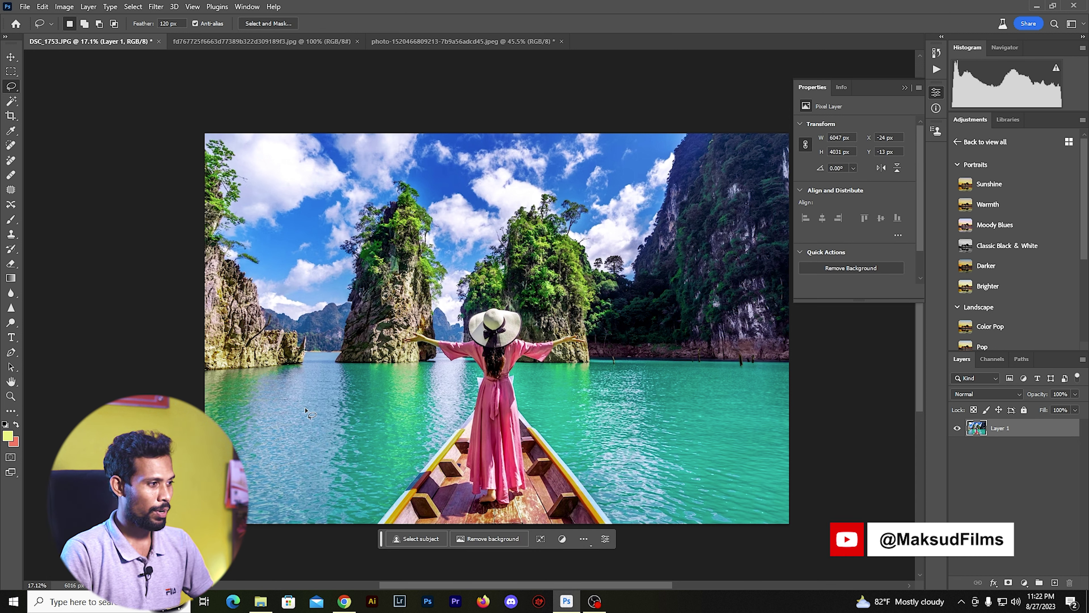
mouse_move(412, 376)
mouse_down()
mouse_move(372, 368)
mouse_move(289, 377)
mouse_move(266, 453)
mouse_up()
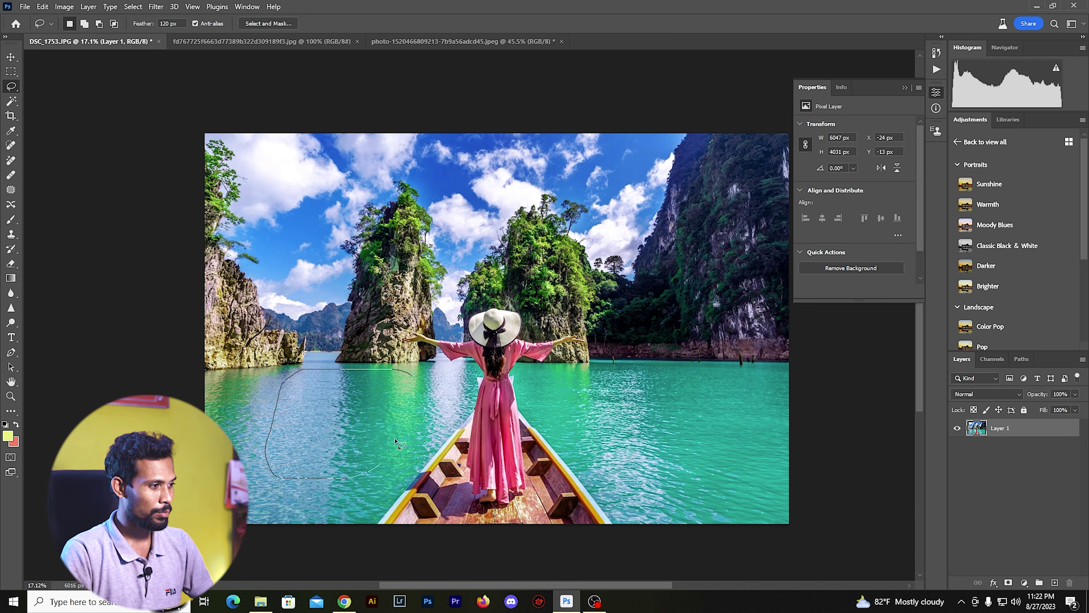
drag(391, 450, 409, 375)
click(409, 378)
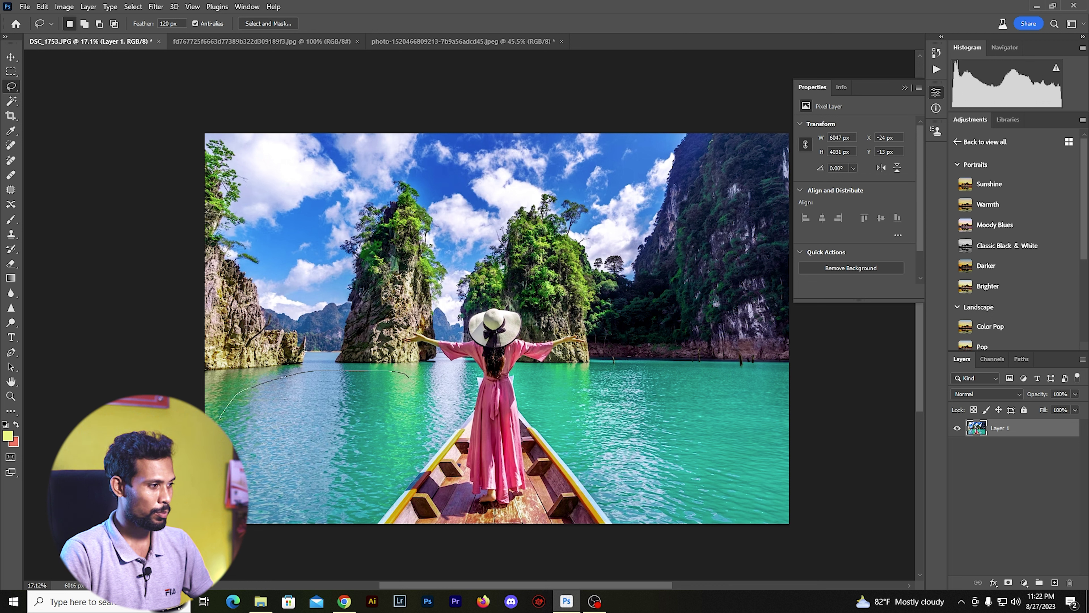
drag(308, 501, 410, 378)
- Regenerate a fishing boat, keep the blue-roofed second variation, then lasso the right water
click(246, 560)
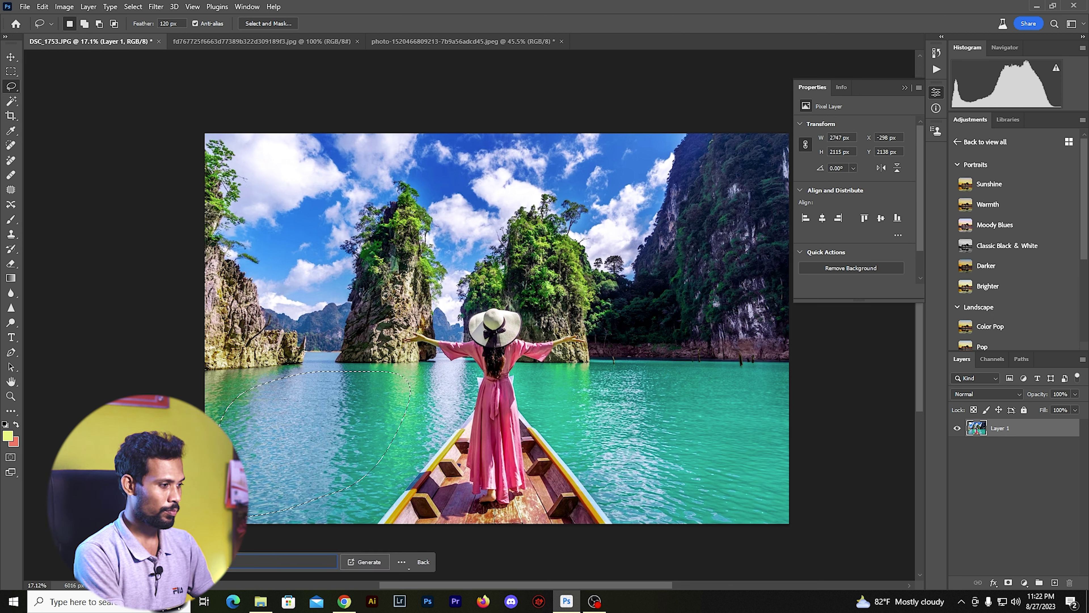
key(Return)
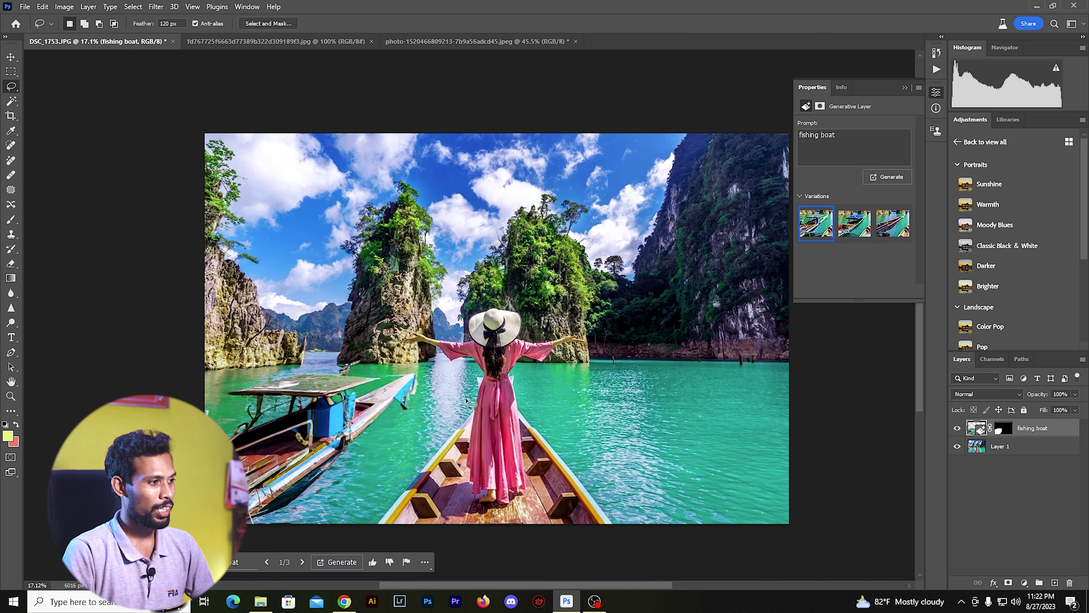
click(851, 229)
click(889, 228)
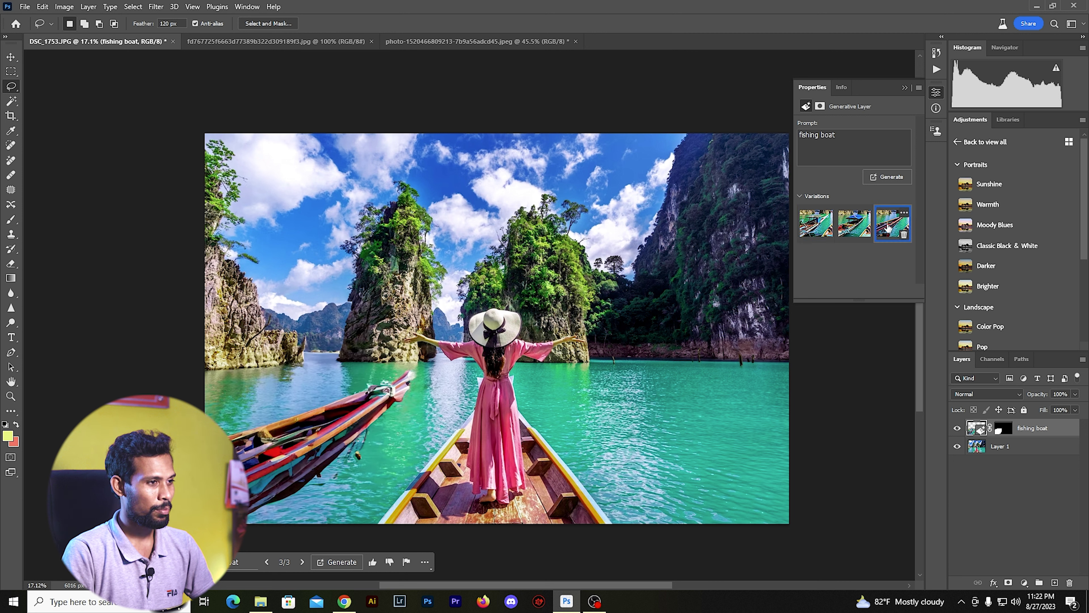
click(853, 228)
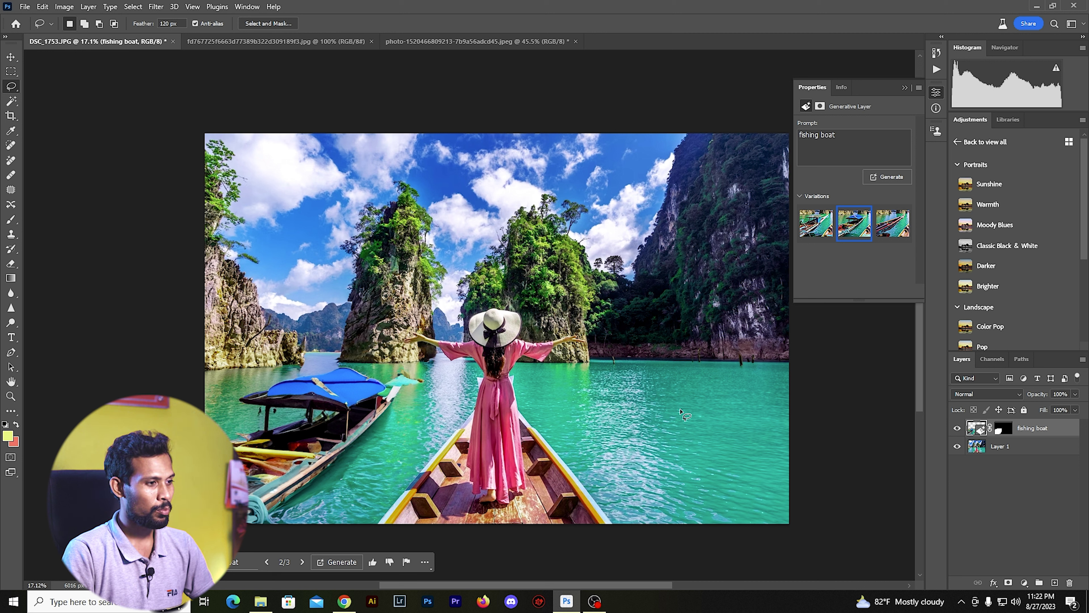
mouse_move(742, 391)
mouse_down()
mouse_move(639, 363)
mouse_move(586, 378)
mouse_move(819, 544)
mouse_move(790, 400)
mouse_up()
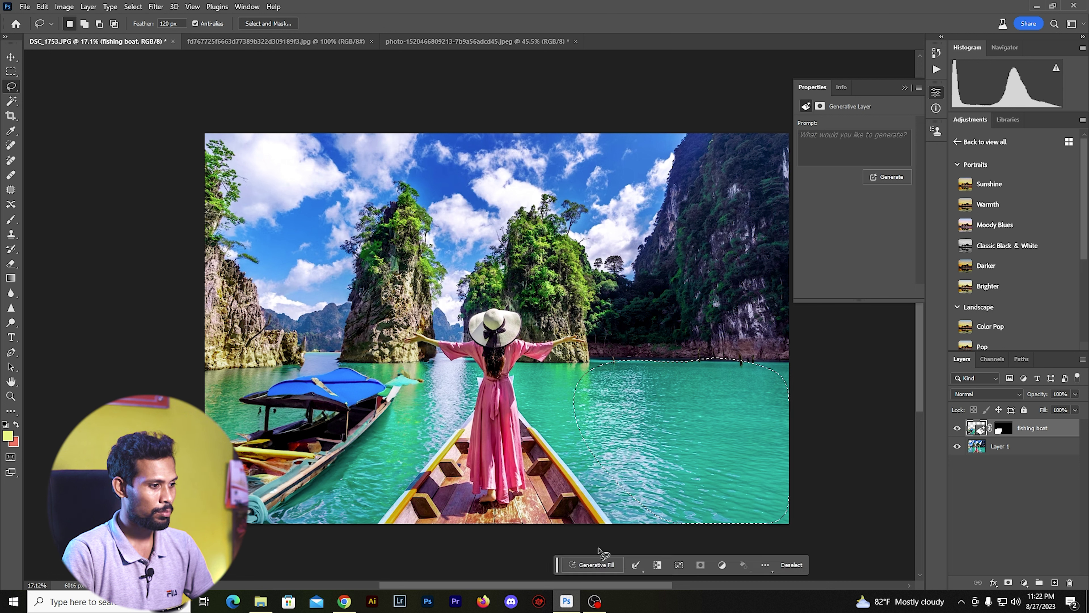
- Generate a 'mini ship' in the right water and keep the second, blue-canopied variation
click(592, 566)
click(593, 569)
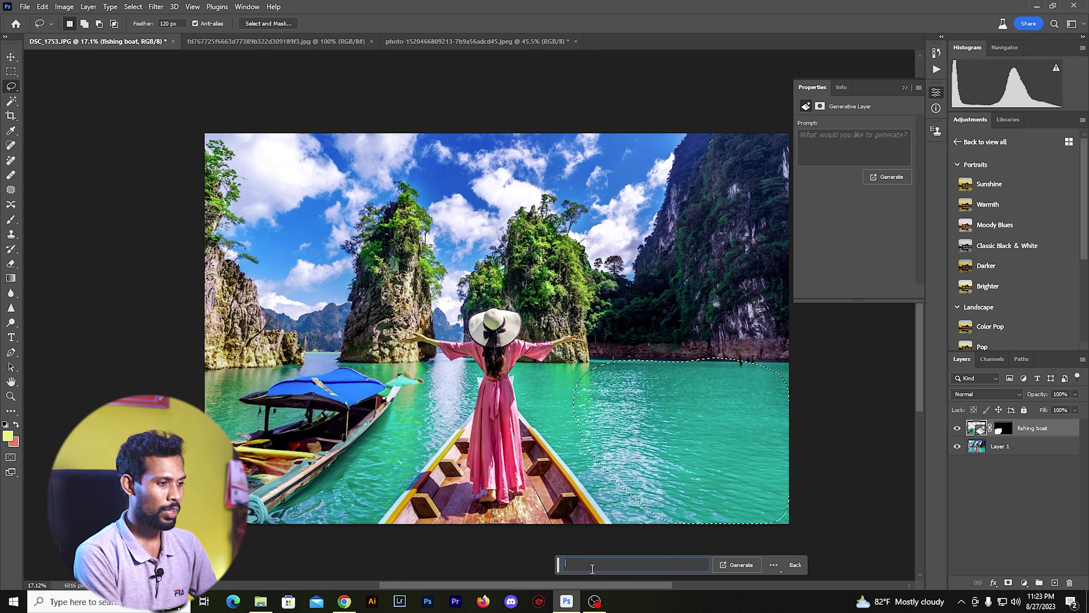
text(mini ship)
key(Return)
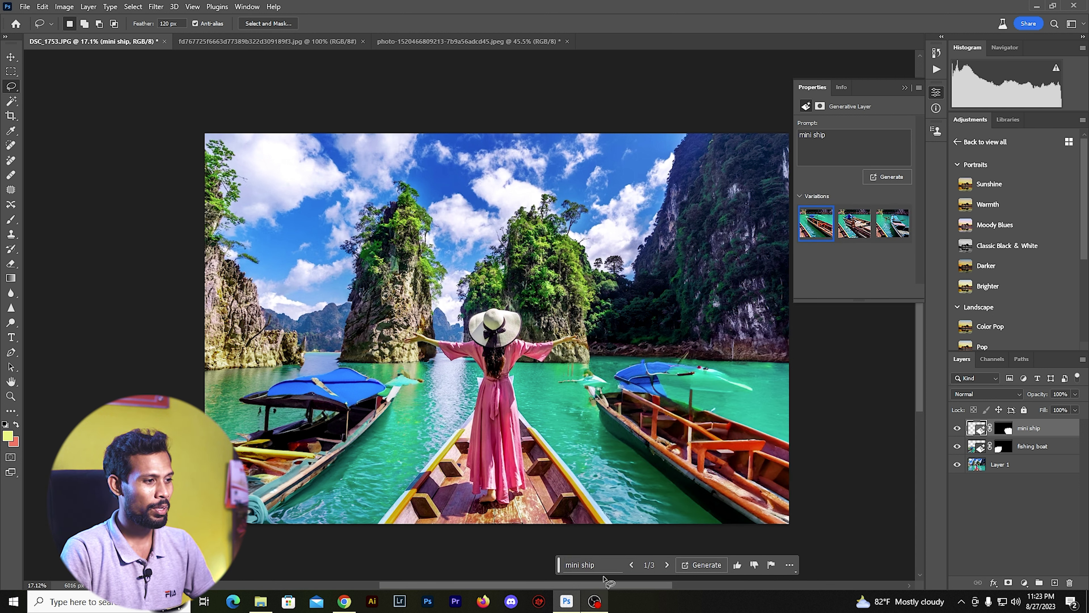
click(851, 233)
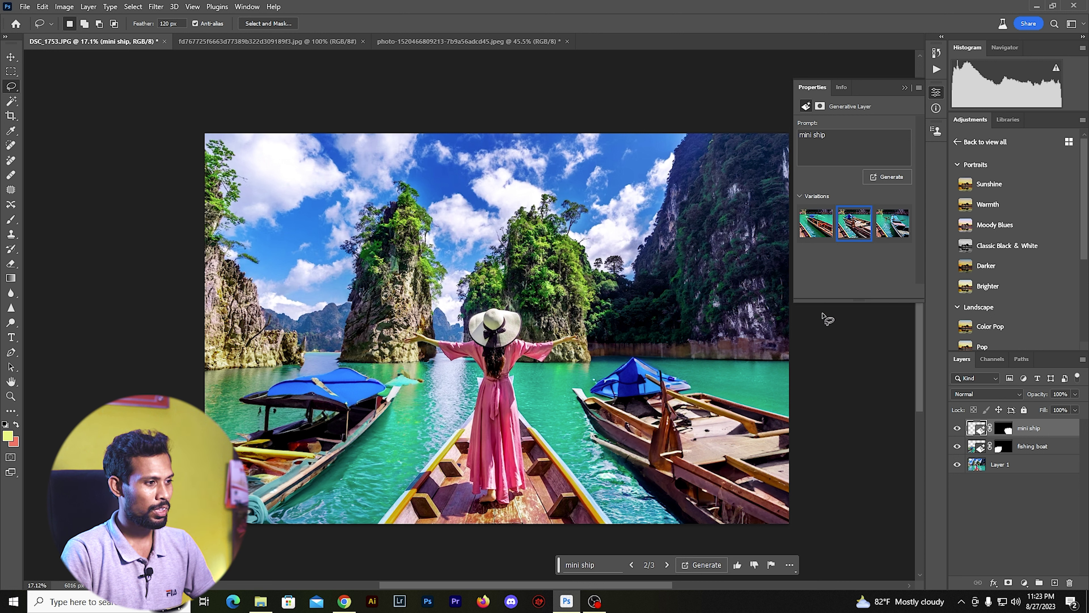
click(893, 229)
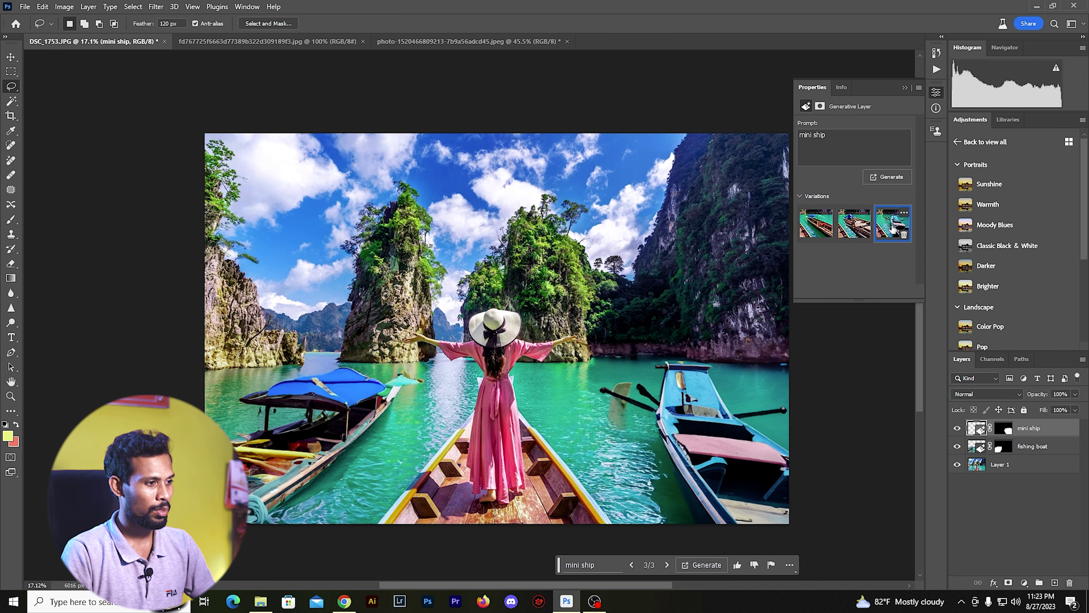
click(855, 227)
- Group the mini ship and fishing boat layers into Group 1, then toggle its visibility off and on
scroll(649, 478, up, 1)
scroll(649, 478, up, 6)
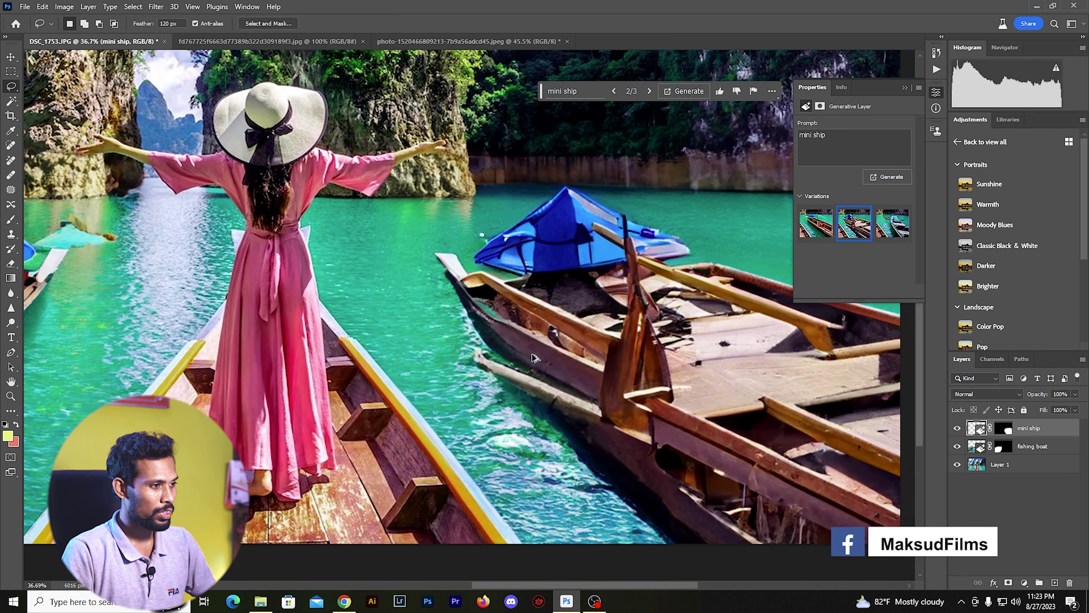
scroll(531, 353, down, 8)
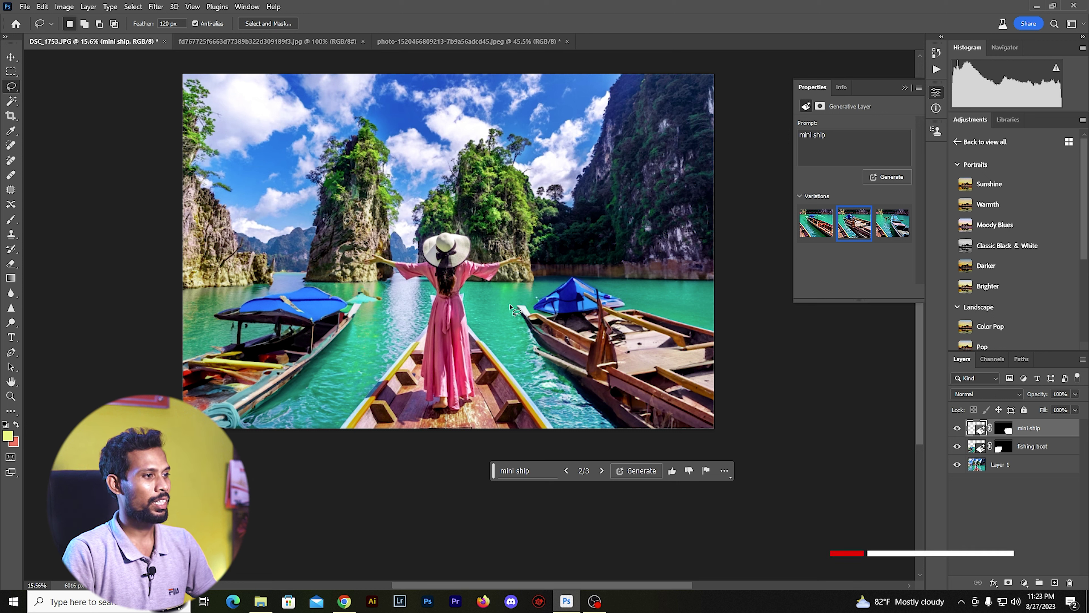
shift+click(1059, 448)
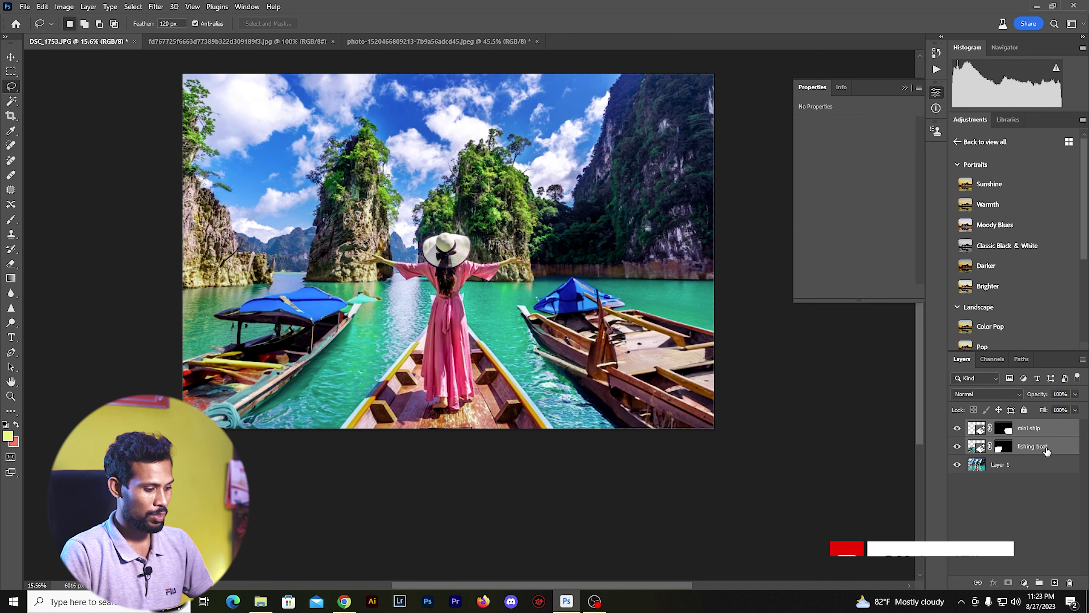
key(ctrl+g)
click(957, 426)
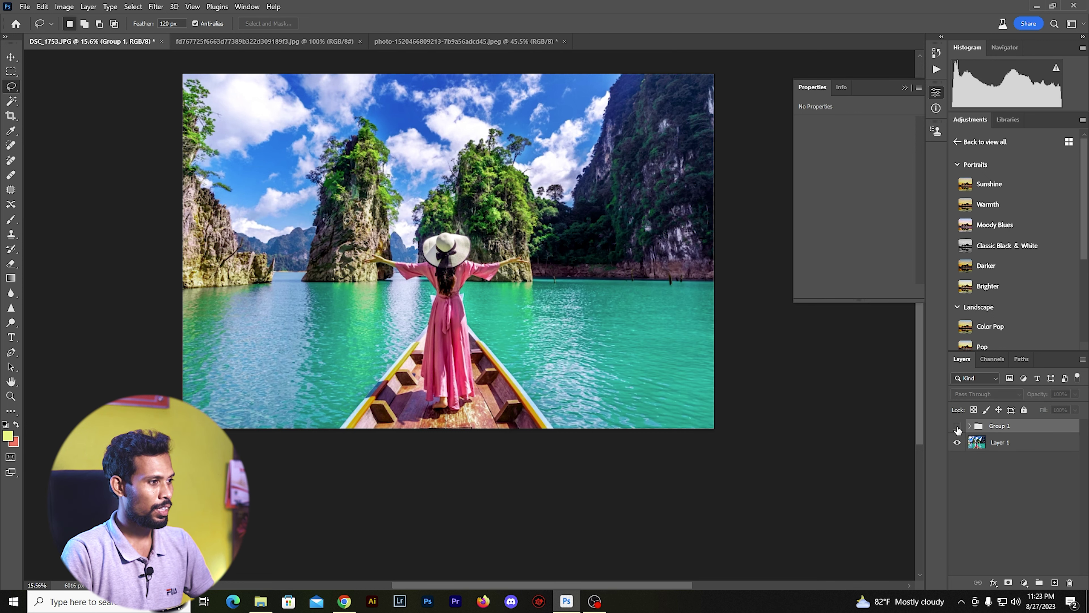
click(957, 426)
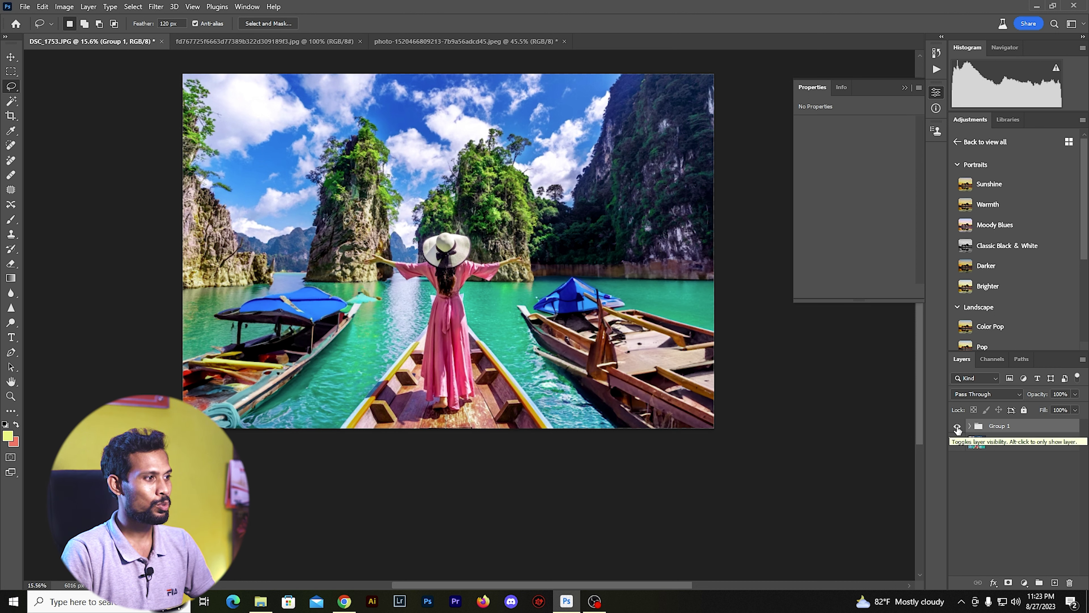